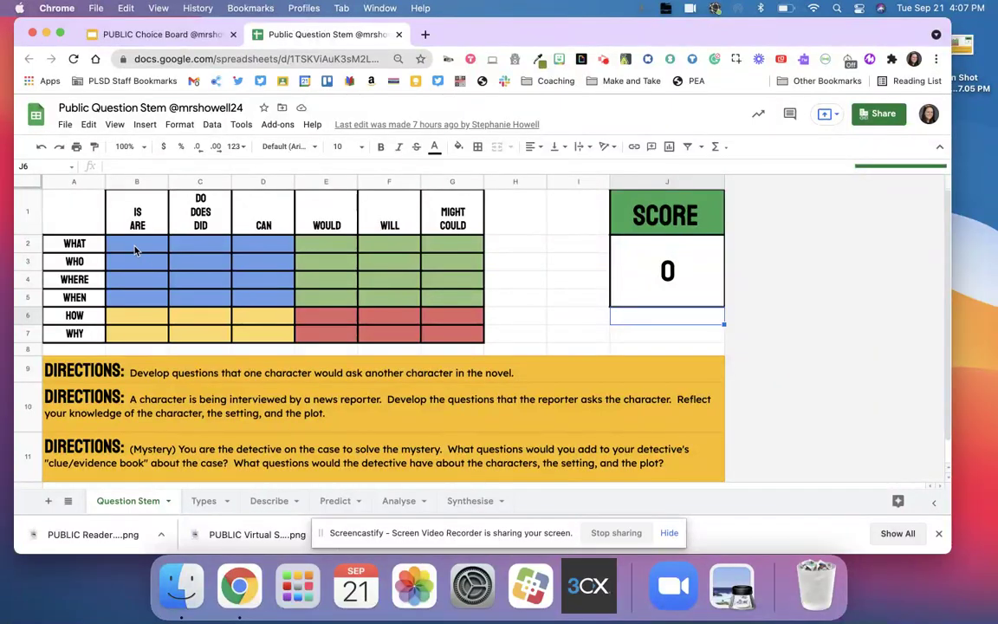
Enter TYPE in cell F7 of the WHY row, lifting the score from 0 to 8
click(94, 336)
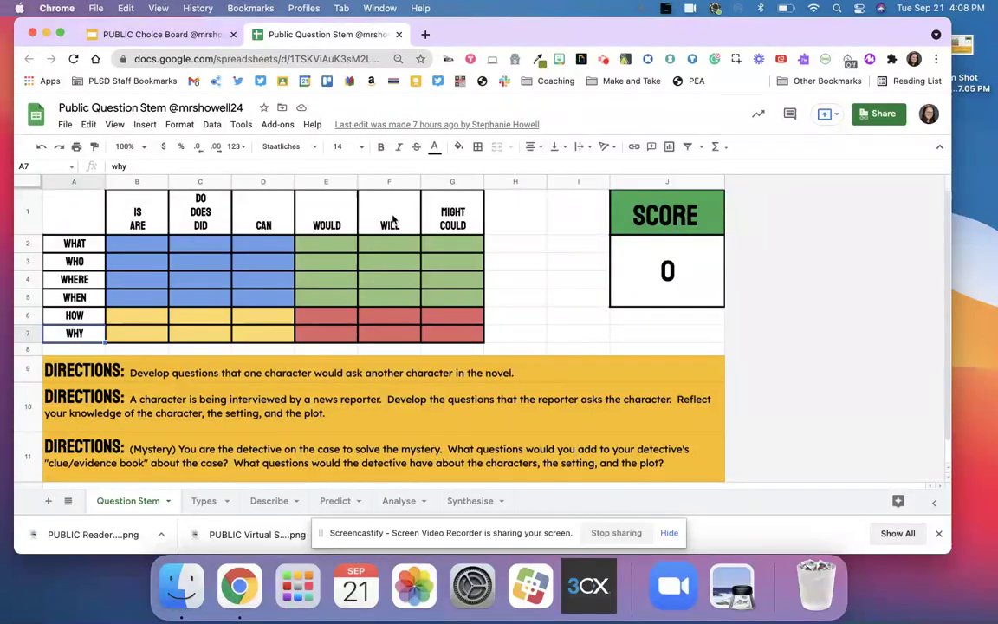
click(401, 334)
text(t)
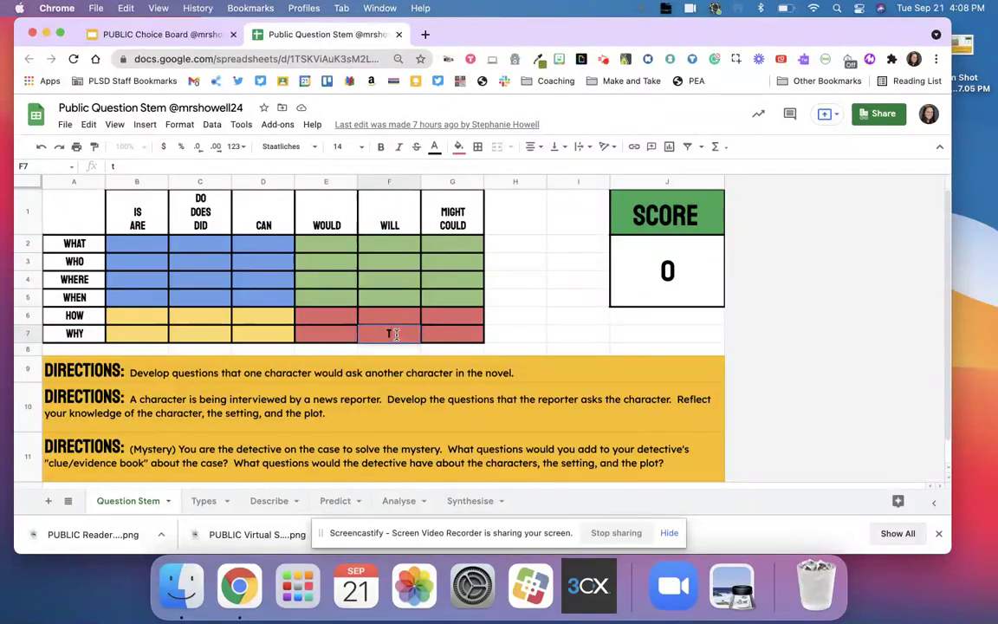
text(pe)
click(559, 315)
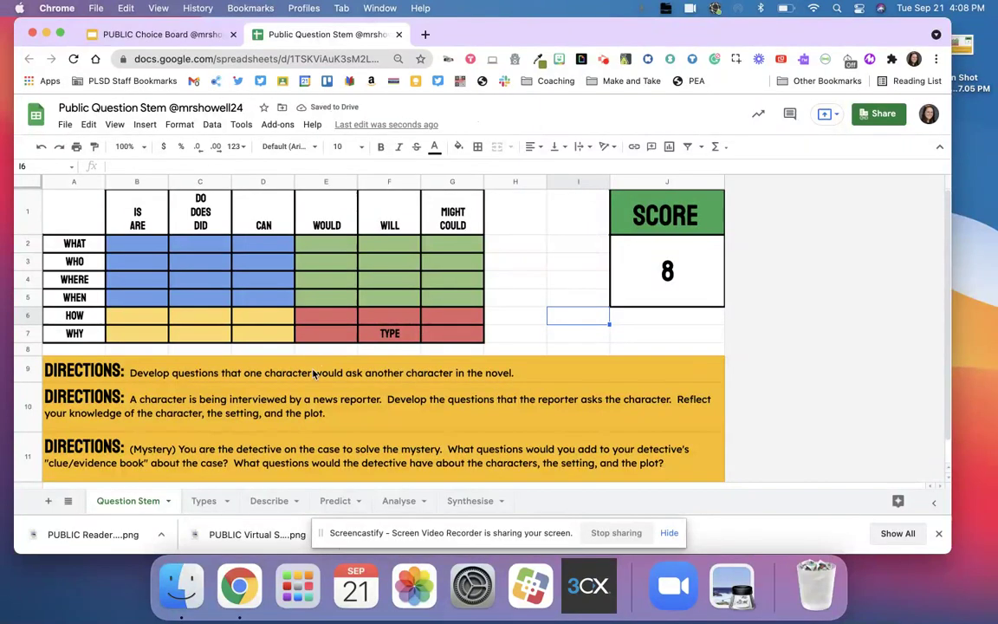
drag(384, 534, 423, 601)
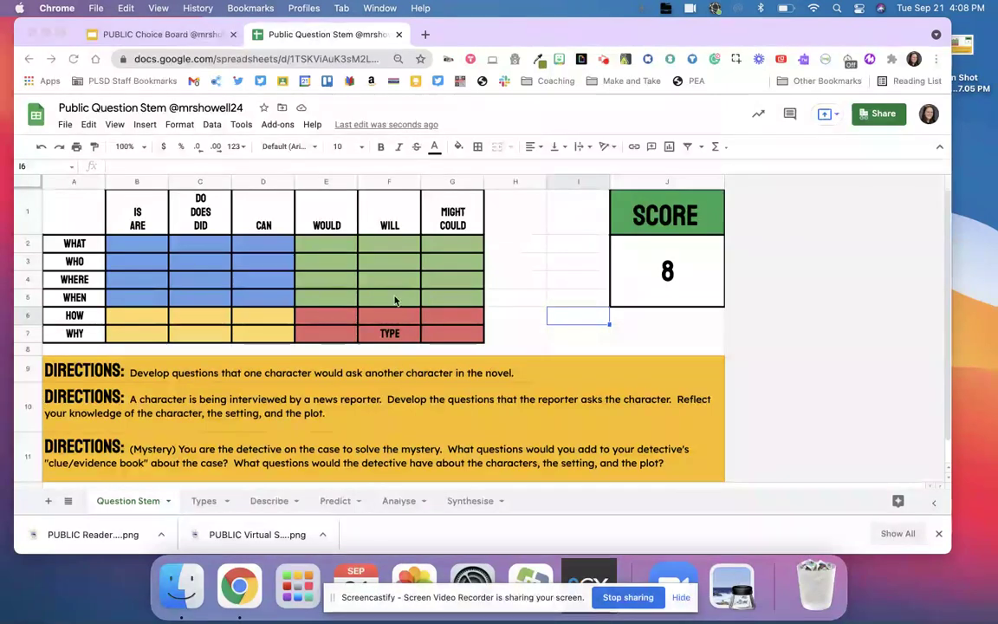
Review the Synthesise, Predict and Analyse categories listed on the Types sheet
click(201, 507)
double_click(201, 504)
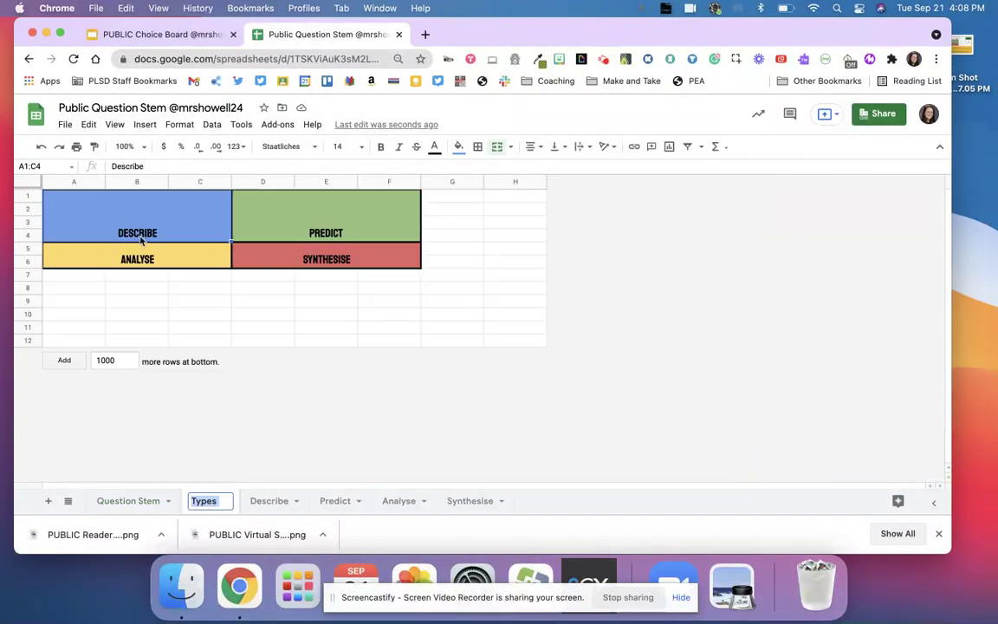
click(152, 244)
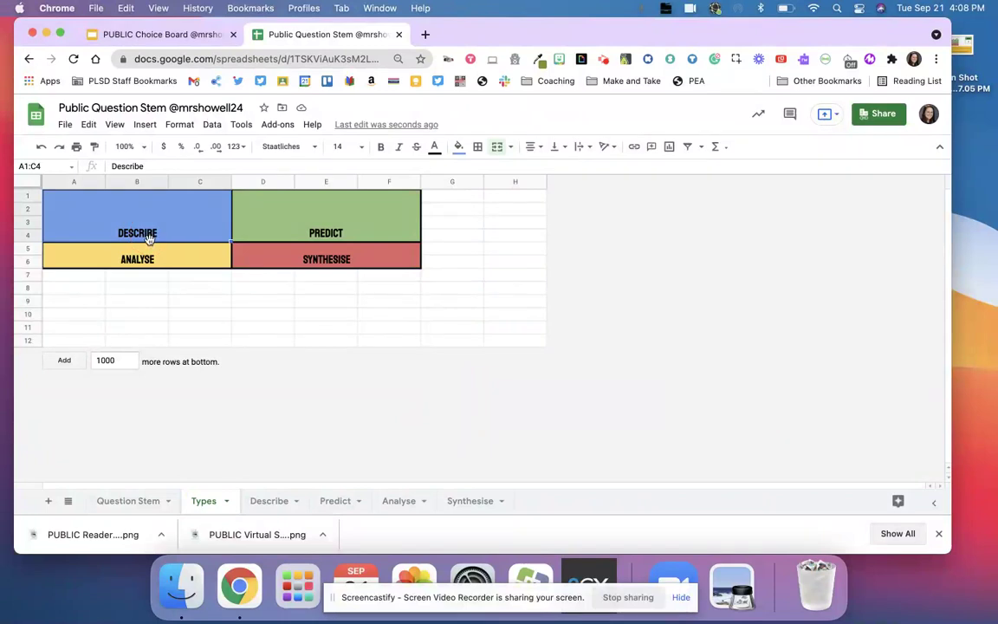
click(334, 264)
click(327, 229)
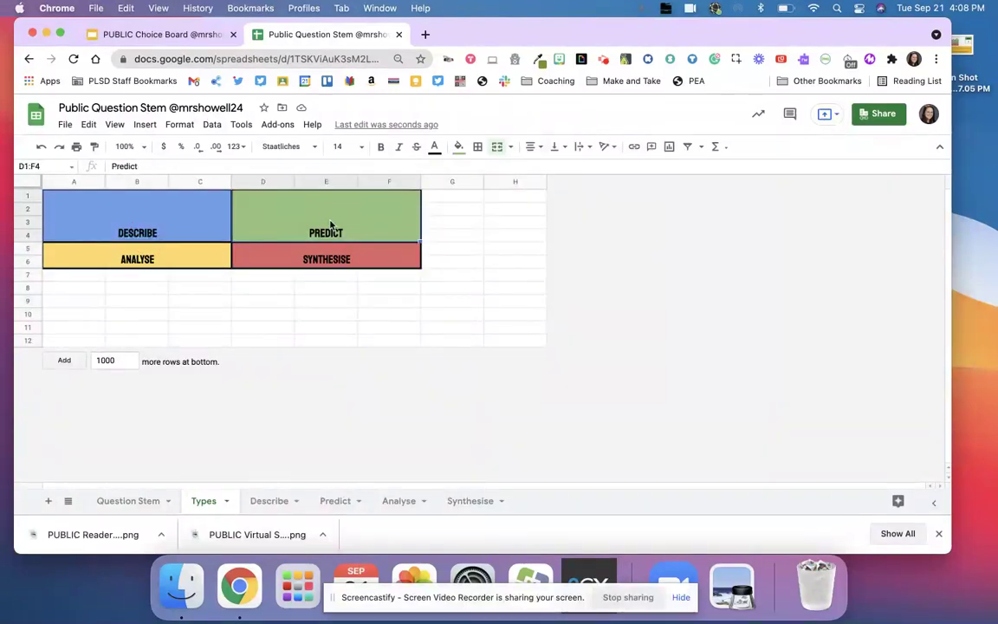
click(139, 263)
Back on Question Stem, enter TYPE in cell B2 under WHAT–IS/ARE
click(128, 501)
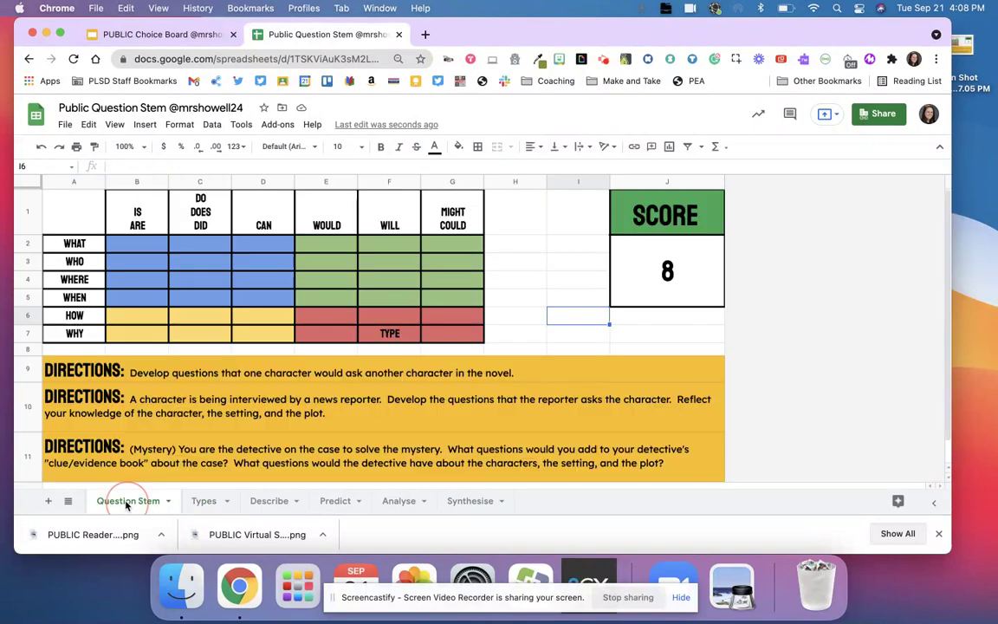
click(143, 246)
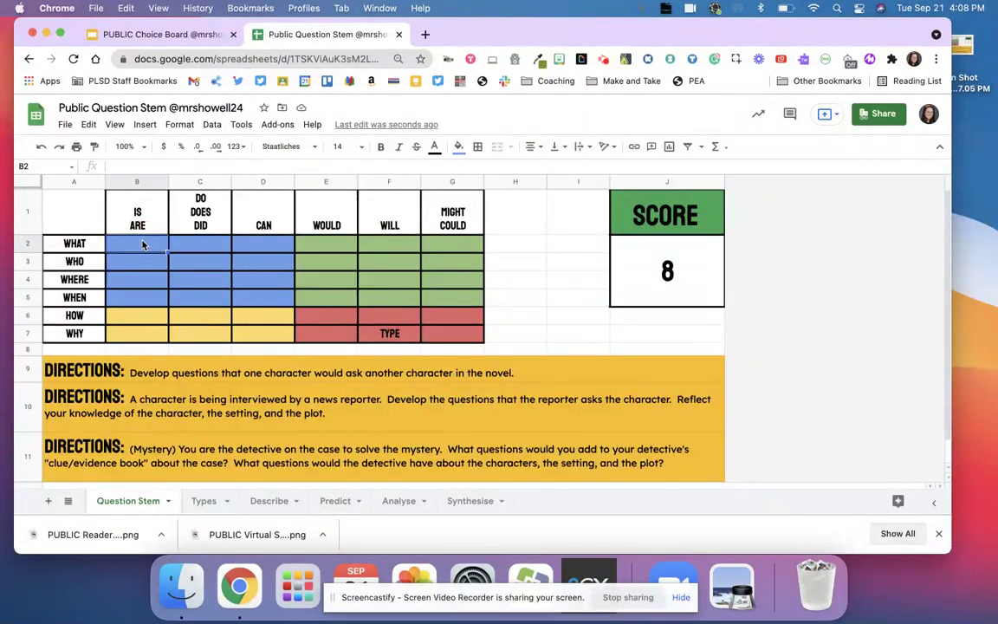
text(type)
click(213, 286)
click(156, 250)
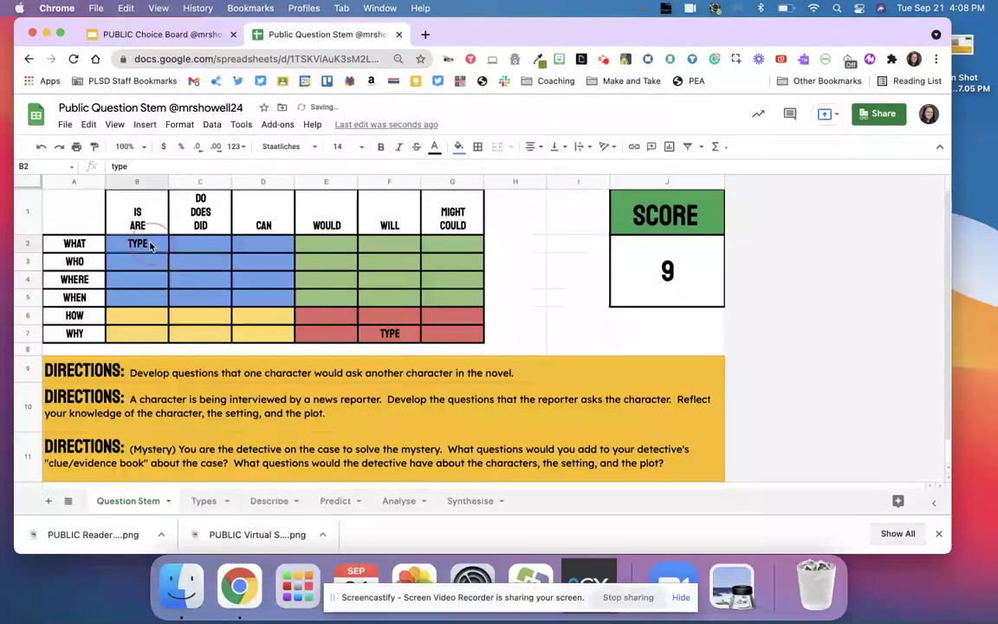
Fill G3 through G6 with 'Type', erasing the extra entry in G7
click(450, 262)
text(Type)
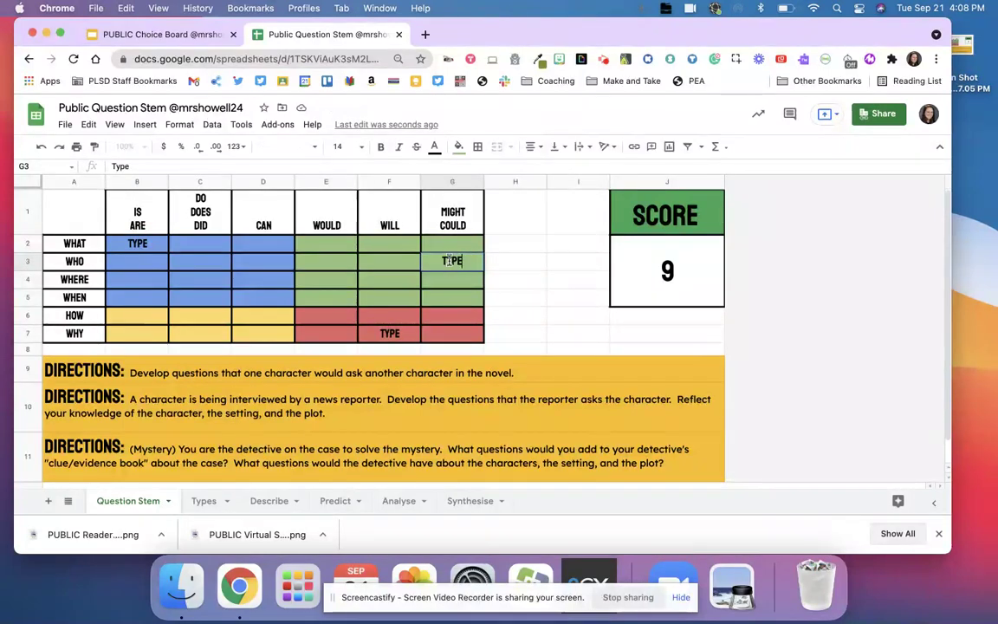
key(Return)
text(Type)
key(Return)
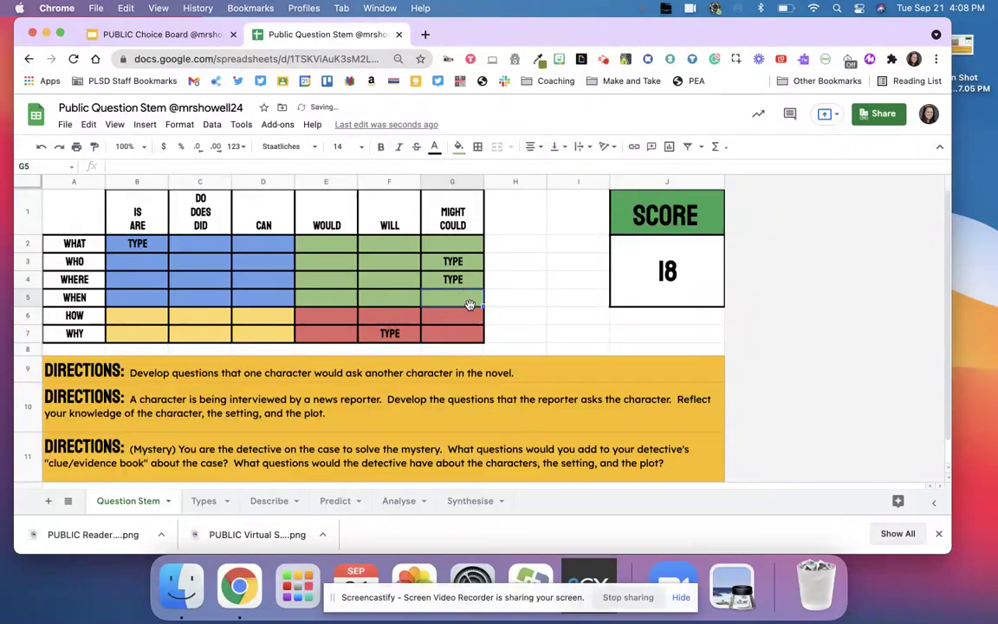
text(Type)
key(Return)
text(Ty)
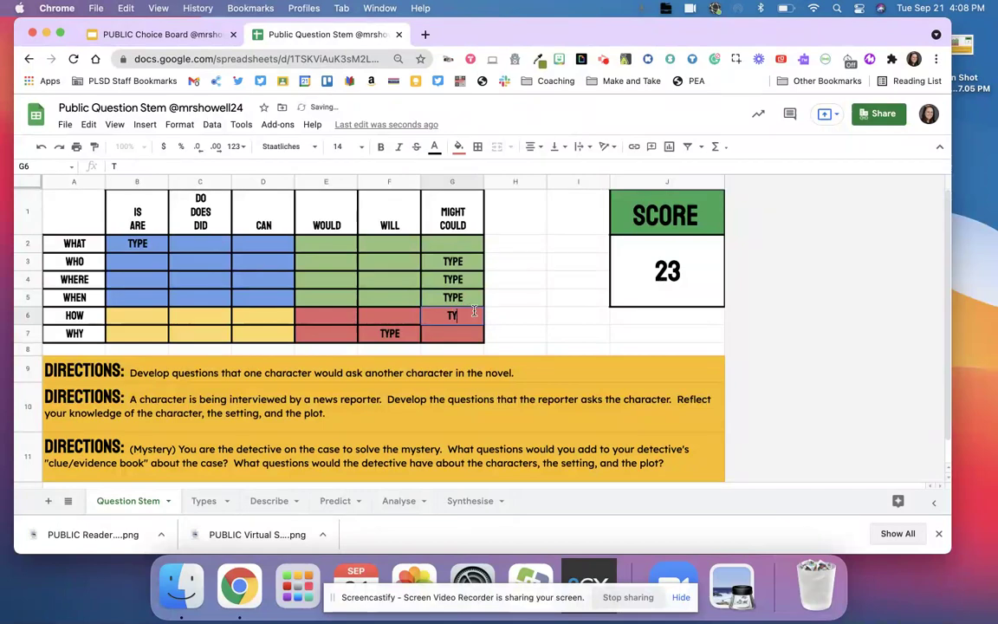
text(pe)
key(Return)
text(Typ)
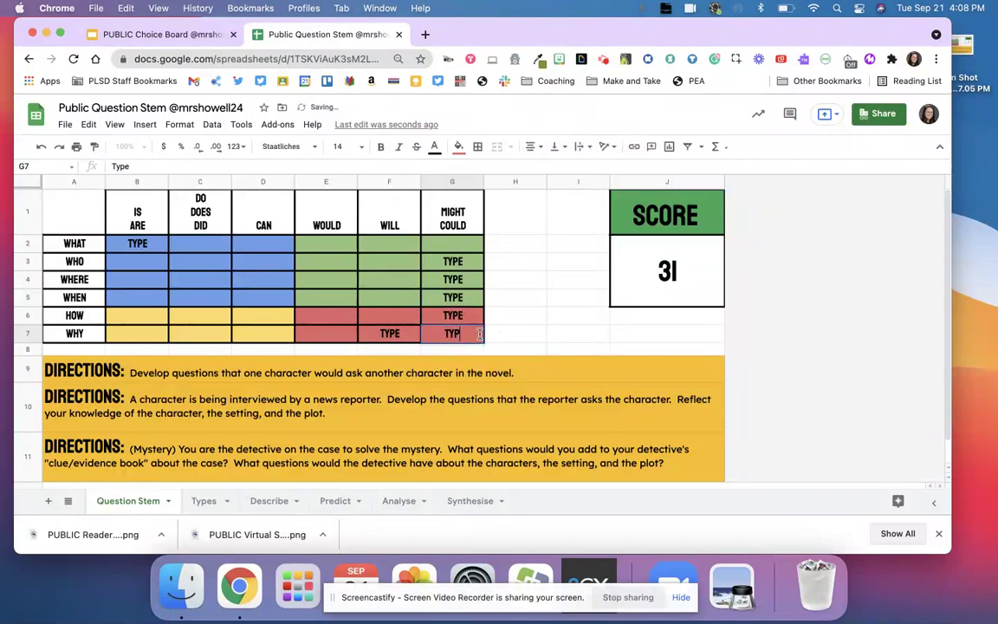
text(e)
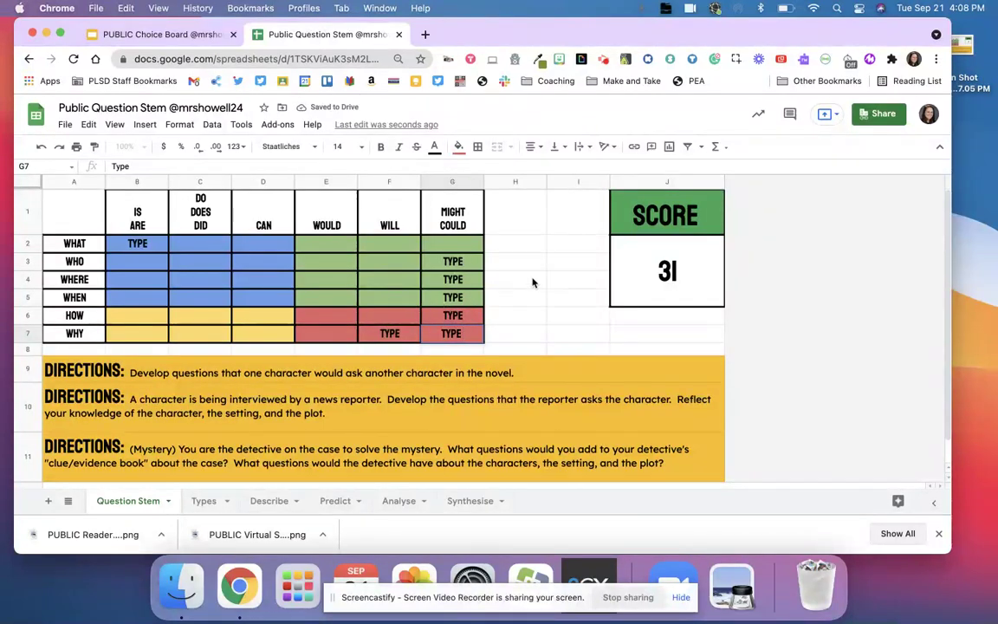
key(BackSpace)
key(BackSpace)
key(BackSpace)
key(BackSpace)
Clear the TYPE entries from cells G3, G4 and G5
drag(452, 279, 457, 296)
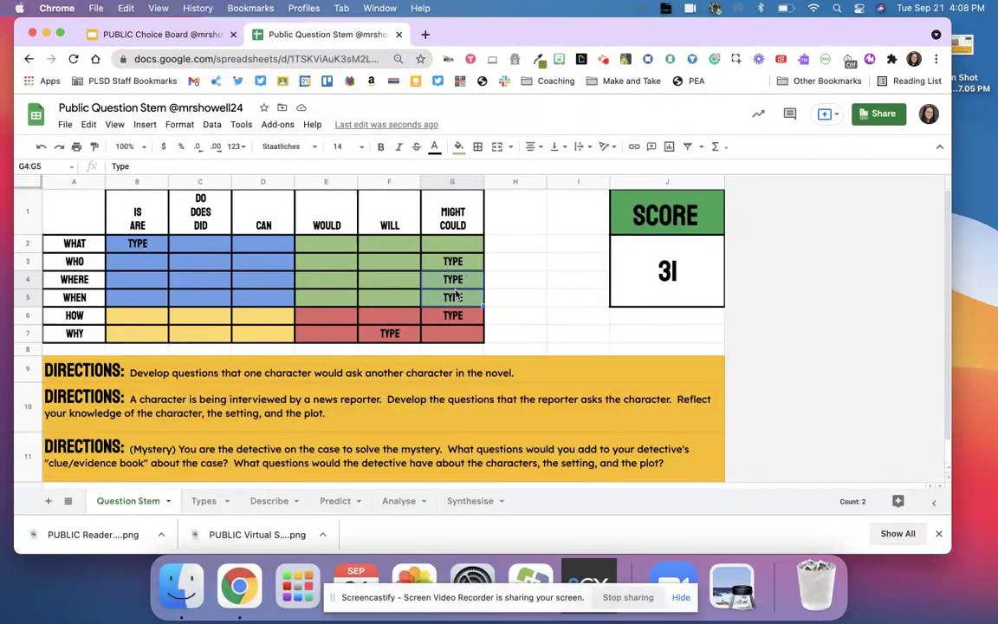
key(Delete)
click(452, 257)
key(Delete)
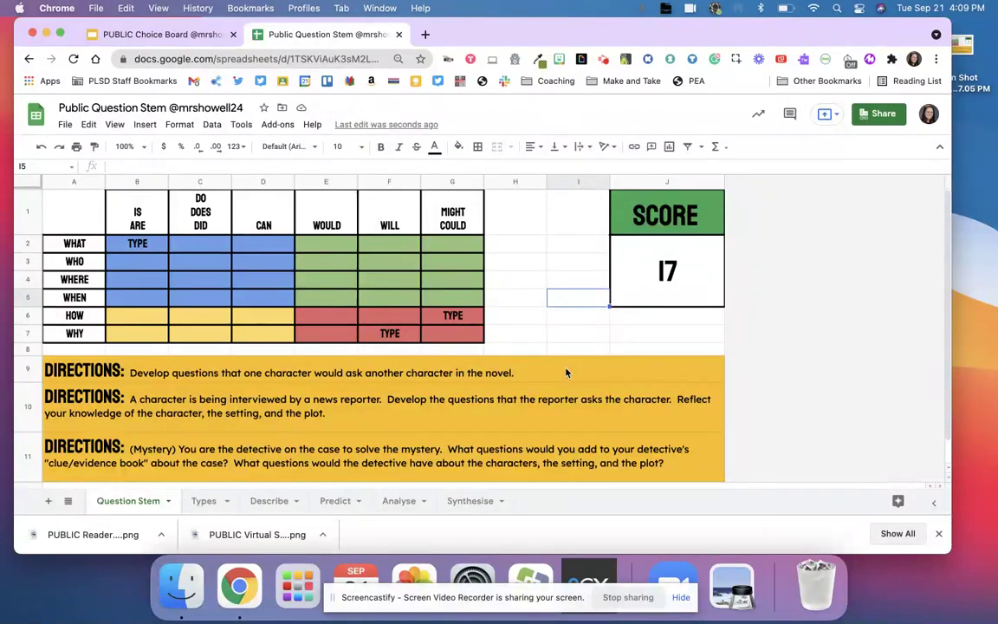
Enter HELLO in cell G7 under WHY–MIGHT/COULD
click(386, 335)
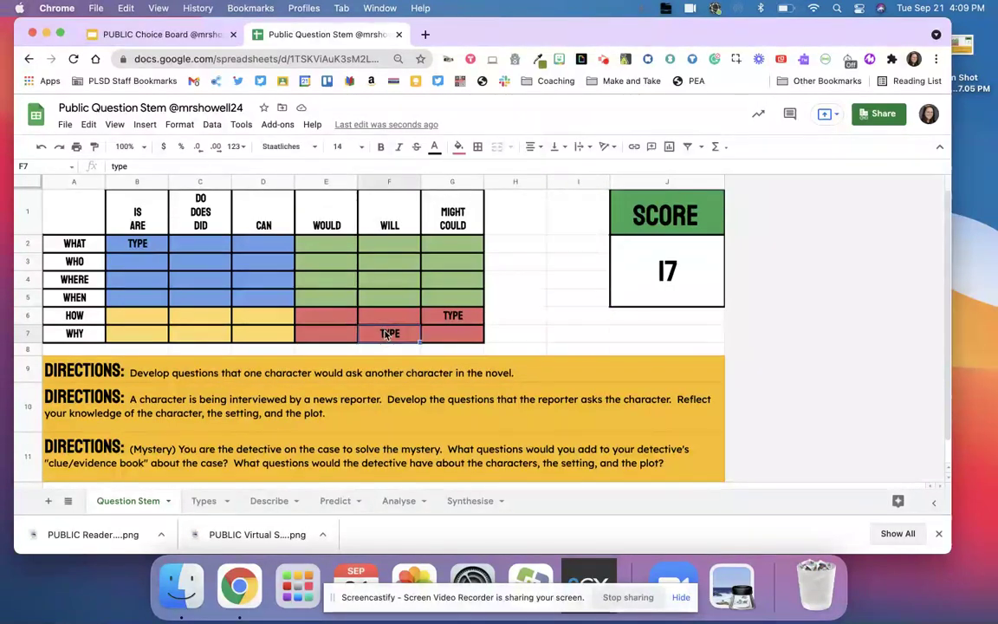
click(434, 337)
text(hello)
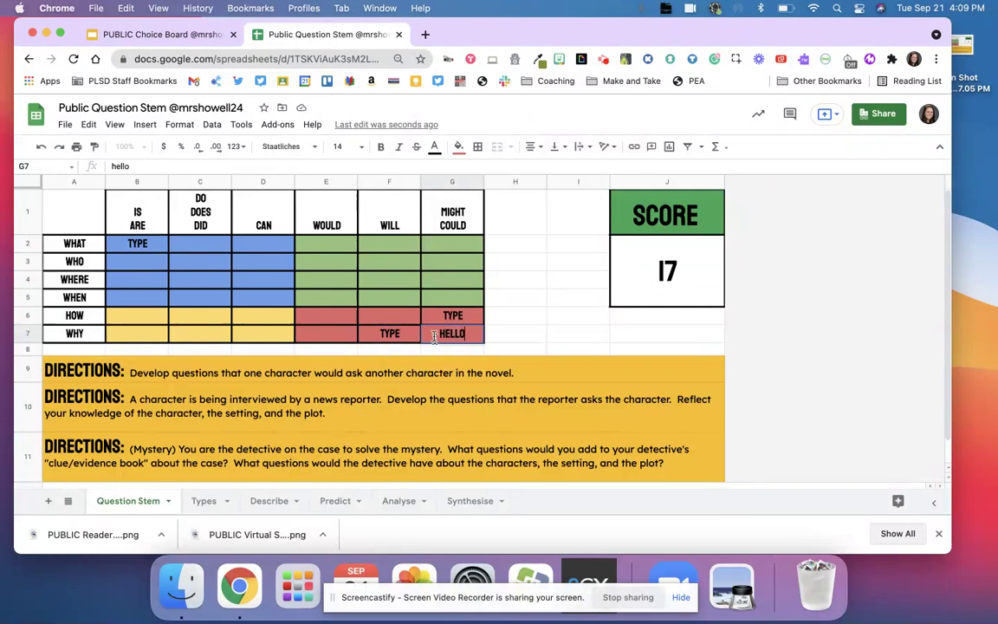
click(389, 245)
Enter CAT in F2 and a question mark under WHO–CAN, bringing the score to 30
text(cat)
click(263, 271)
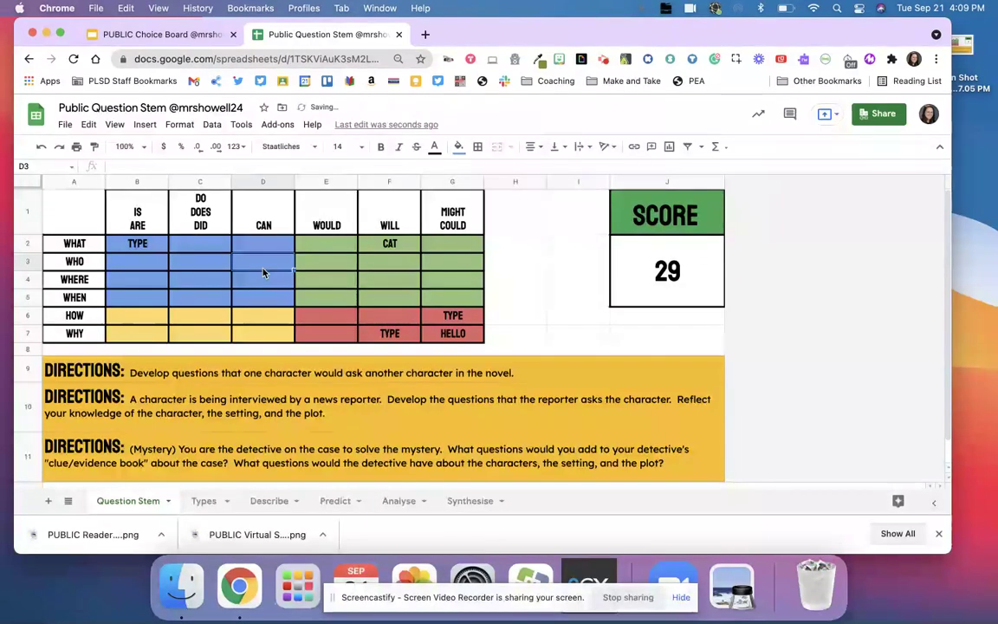
text(?)
click(323, 366)
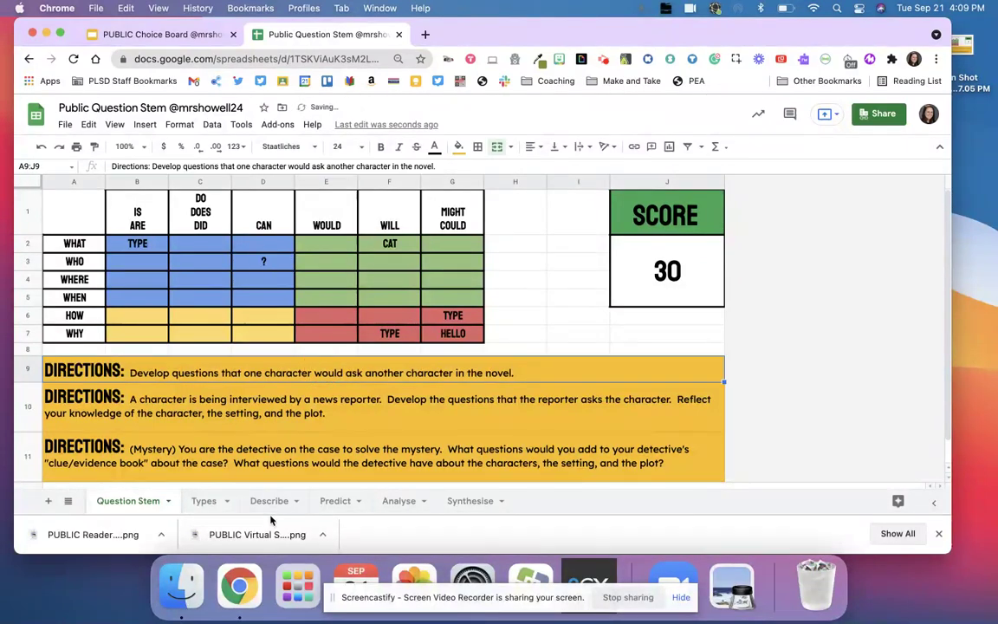
Review the Describe, Predict, Analyse and Synthesise sheets, inspecting the Describe entries and formula
click(270, 501)
click(342, 503)
click(399, 501)
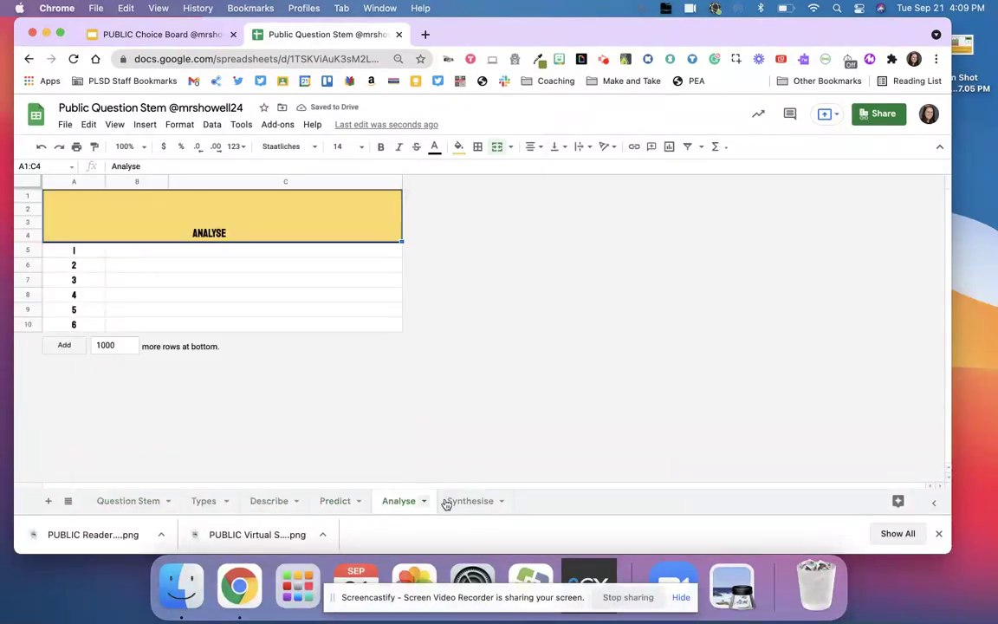
click(444, 503)
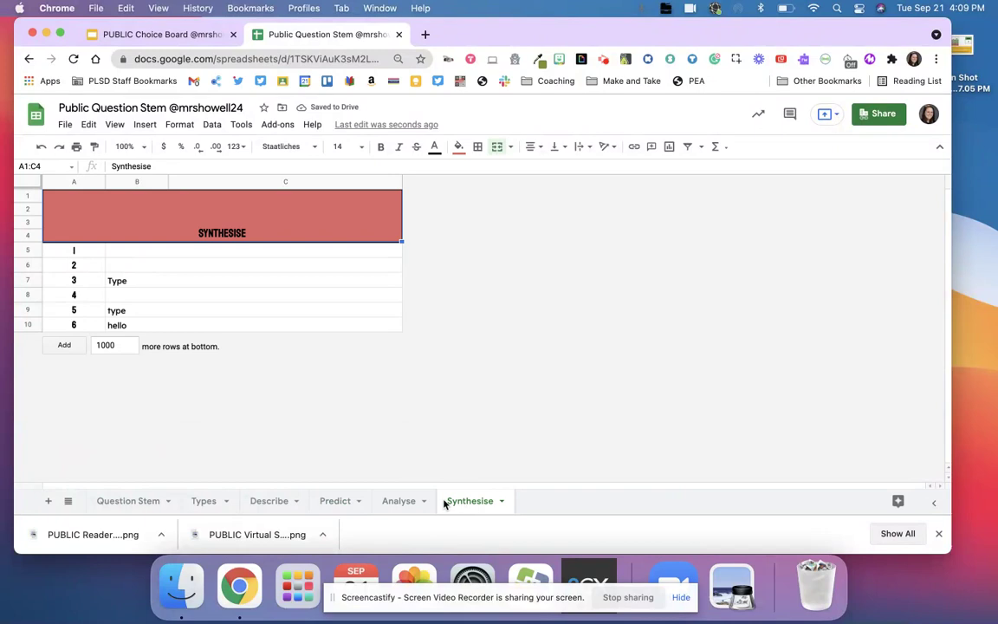
click(134, 324)
click(399, 501)
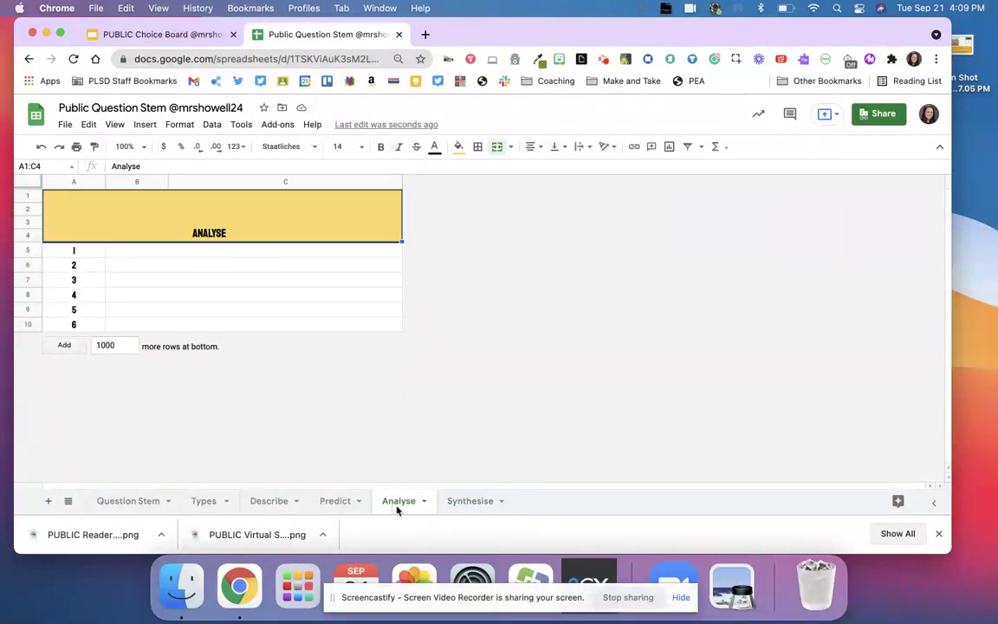
click(331, 502)
click(282, 499)
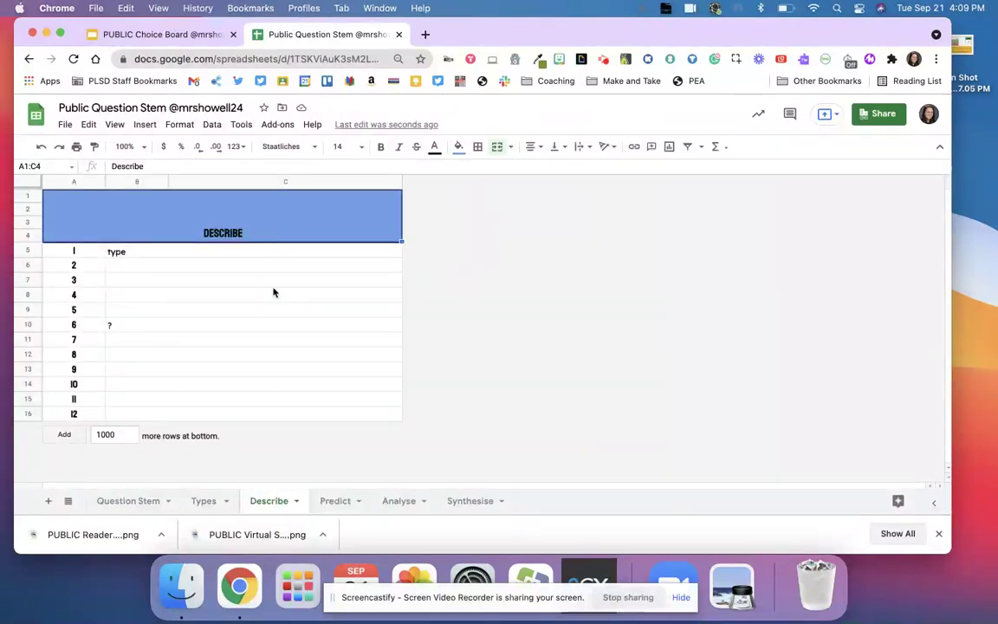
click(185, 264)
click(177, 252)
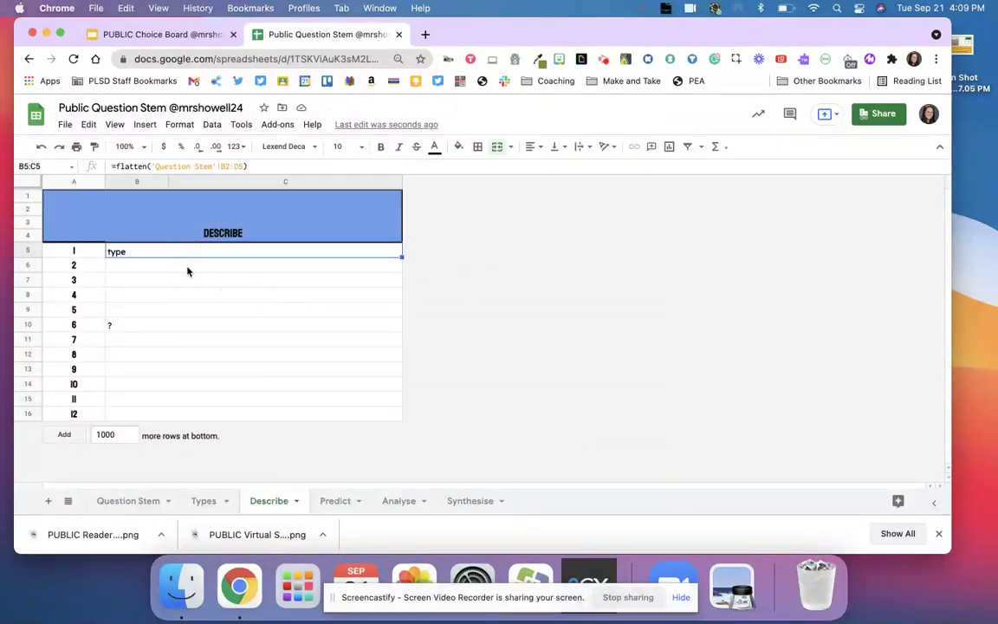
click(180, 316)
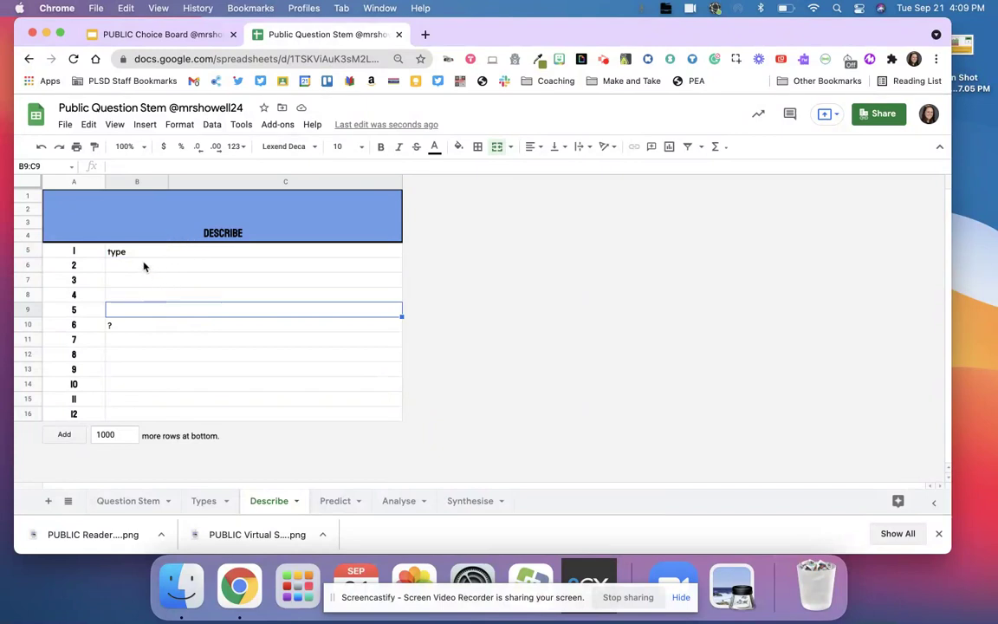
Recheck the Synthesise and Describe sheets, then select the B2:G7 question grid for clearing
click(398, 500)
click(469, 500)
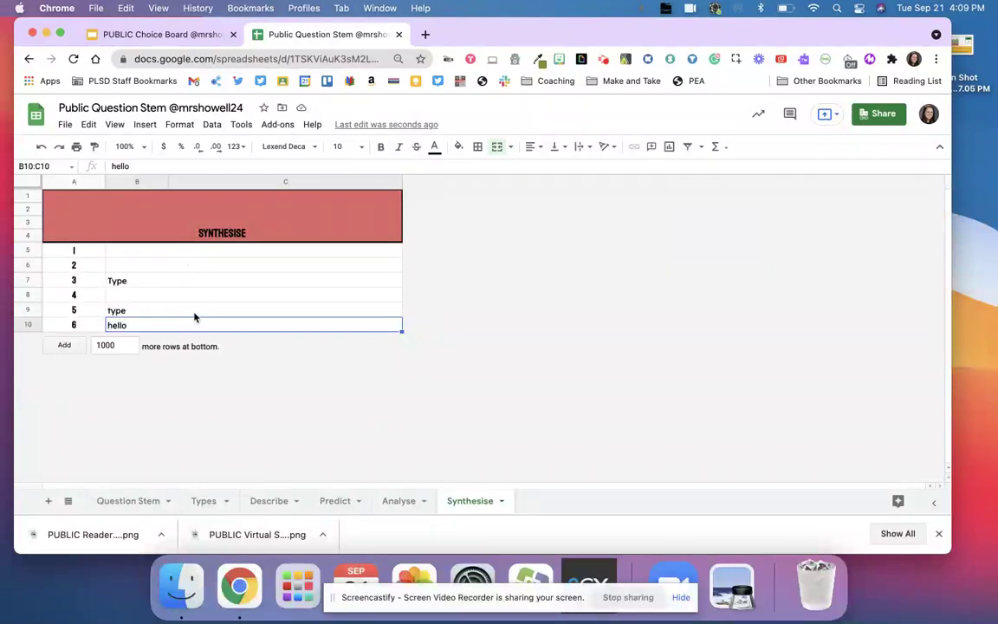
click(123, 507)
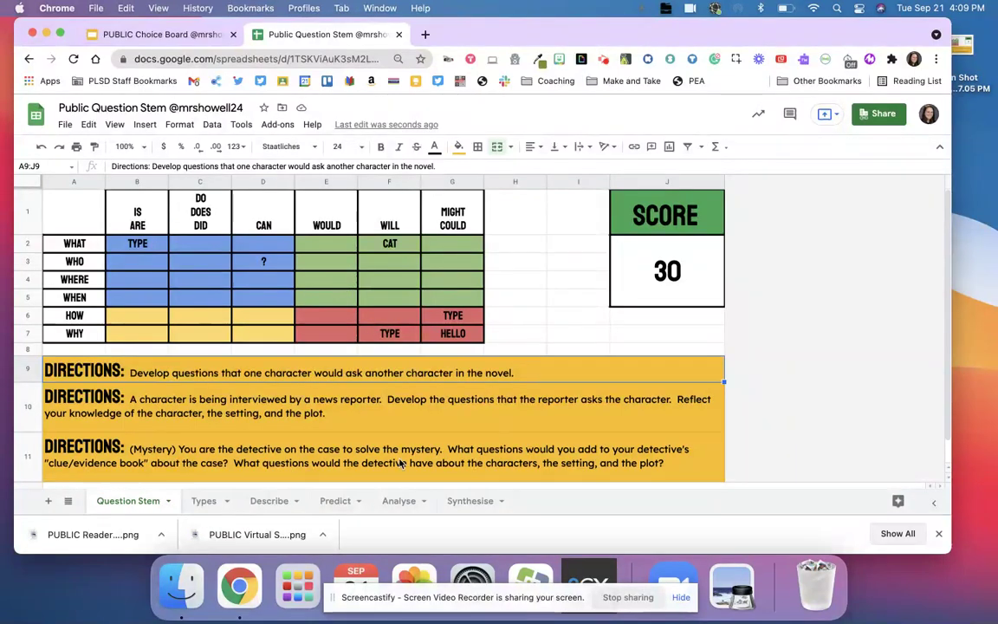
click(454, 502)
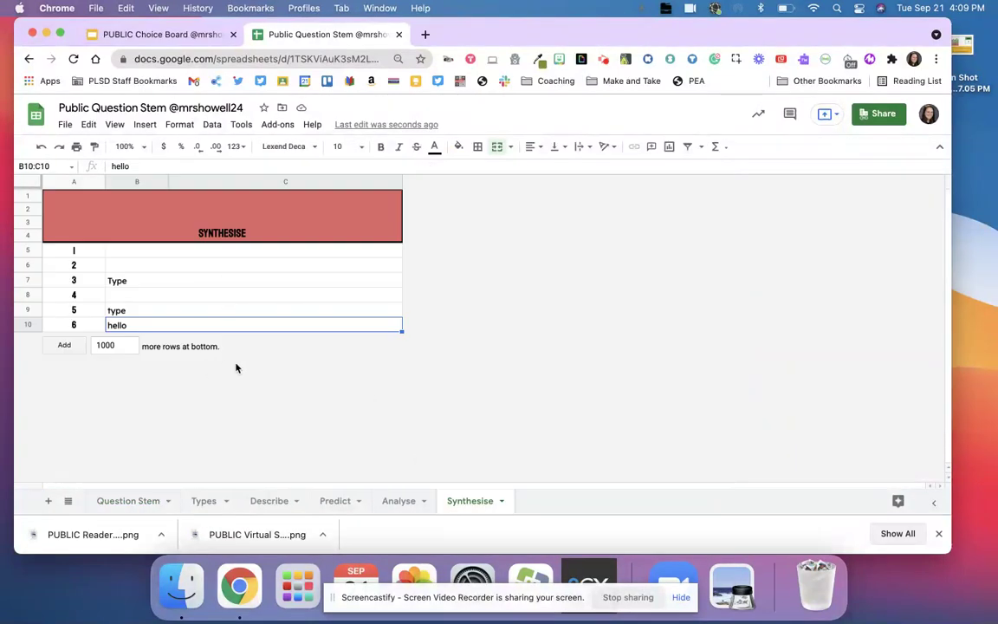
click(131, 500)
click(264, 500)
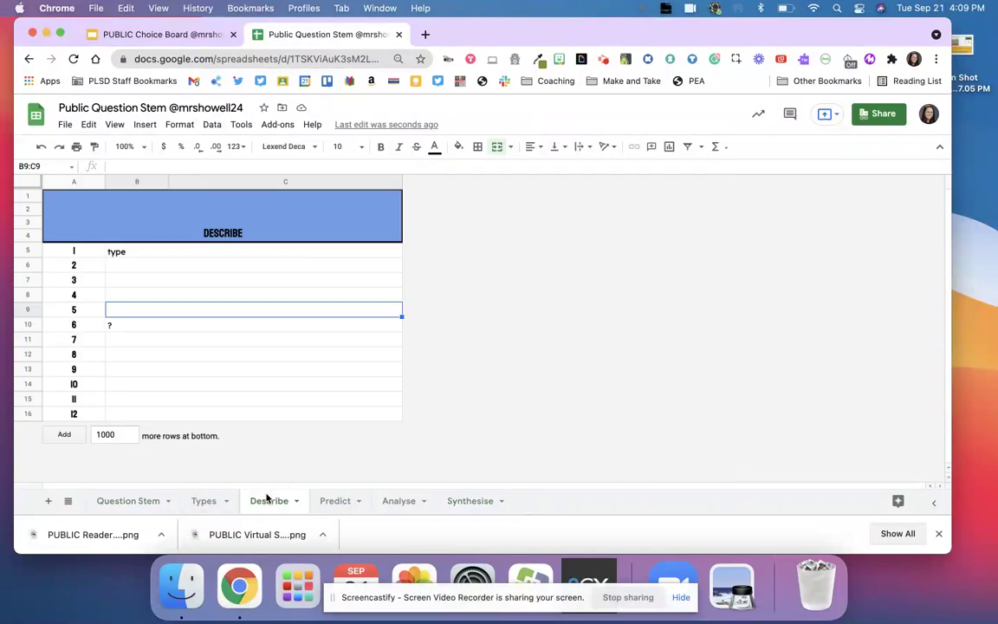
click(123, 502)
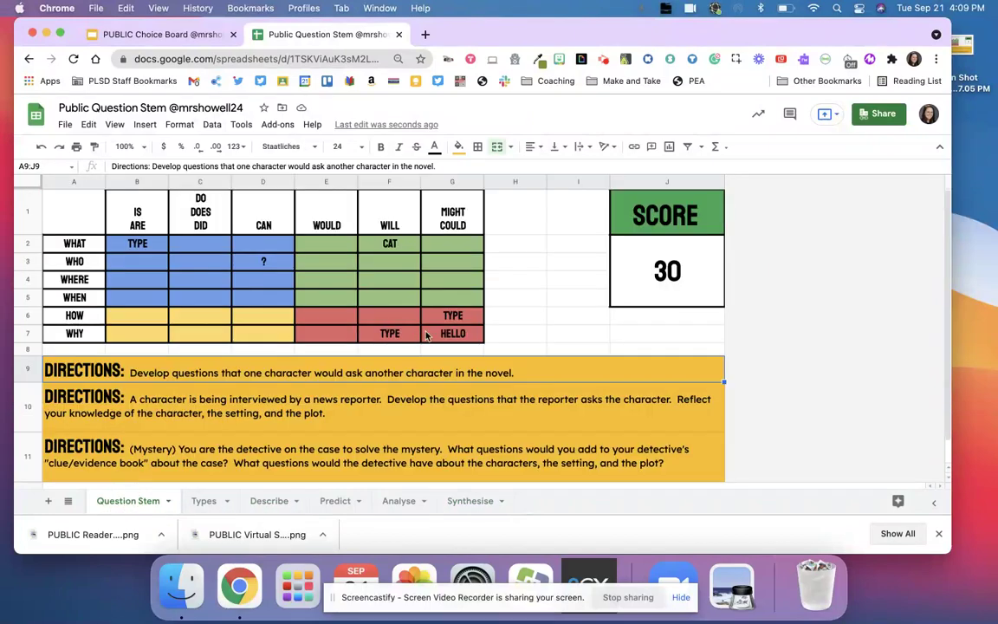
drag(426, 336, 137, 246)
key(Delete)
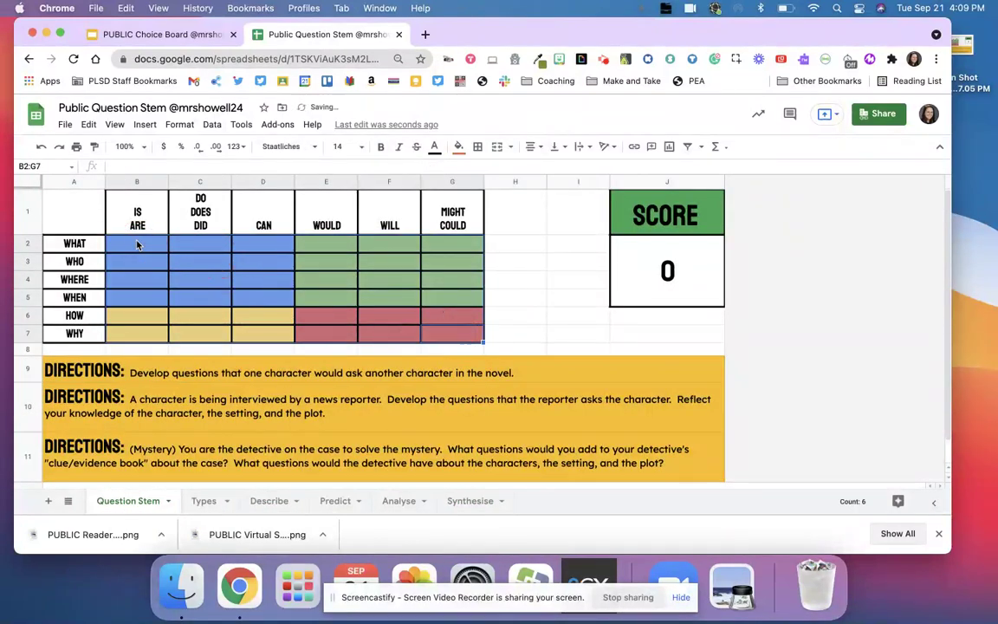
click(227, 399)
click(137, 375)
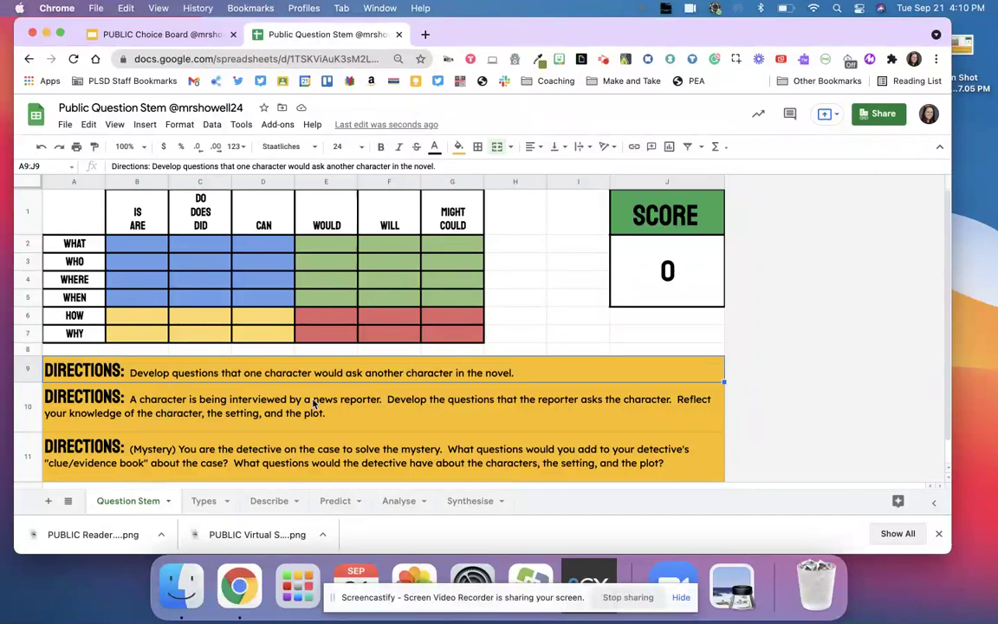
click(269, 278)
click(369, 291)
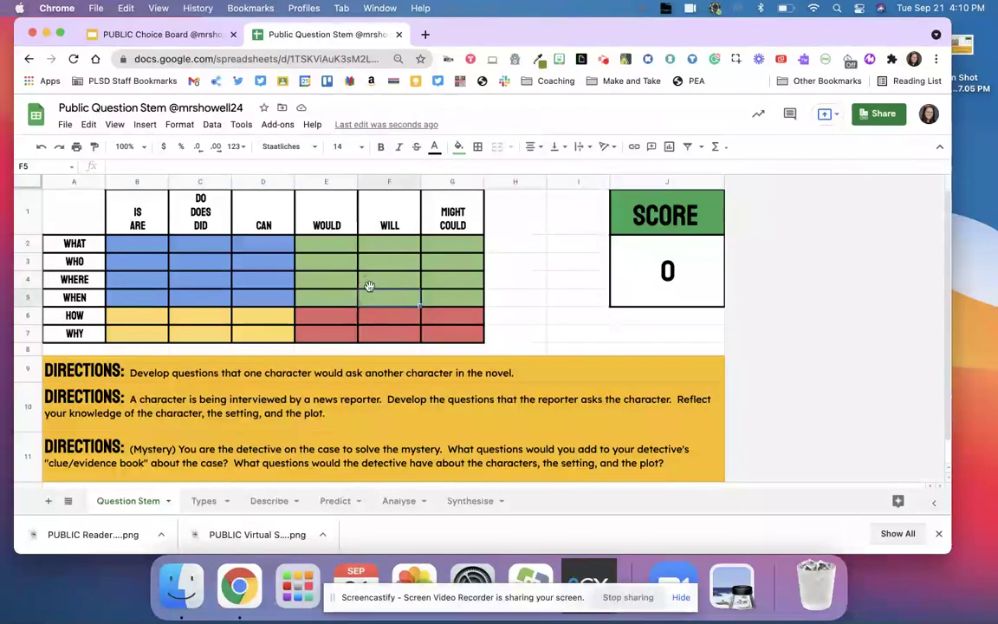
click(326, 261)
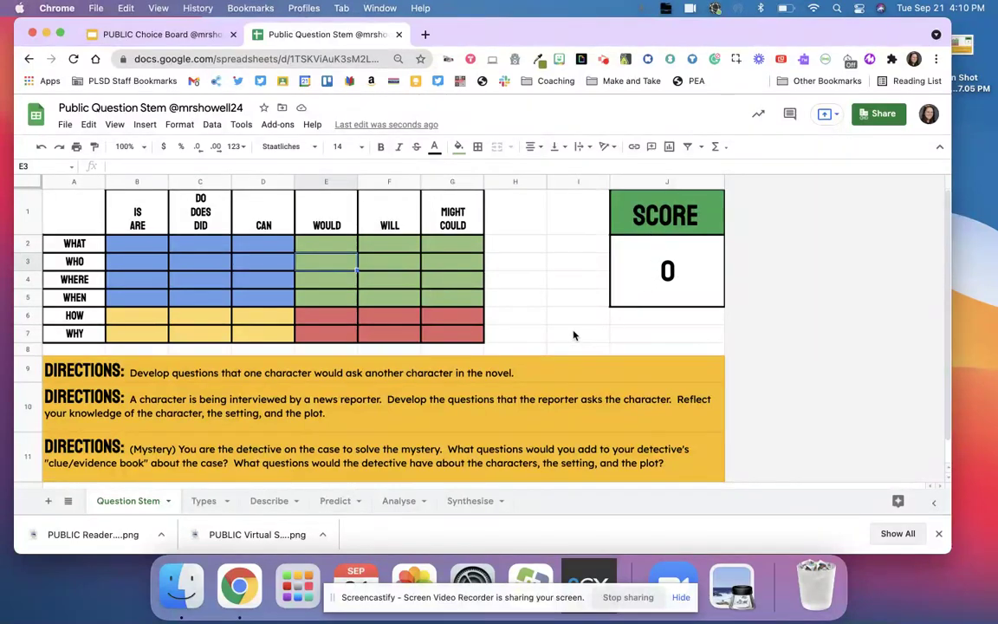
click(265, 501)
click(334, 499)
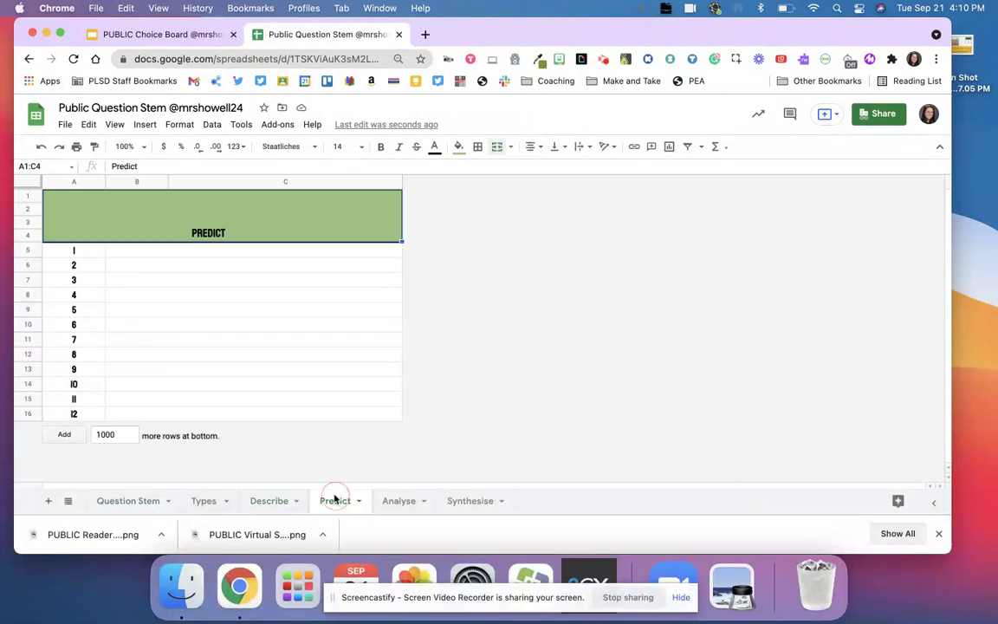
click(451, 501)
click(399, 500)
click(112, 503)
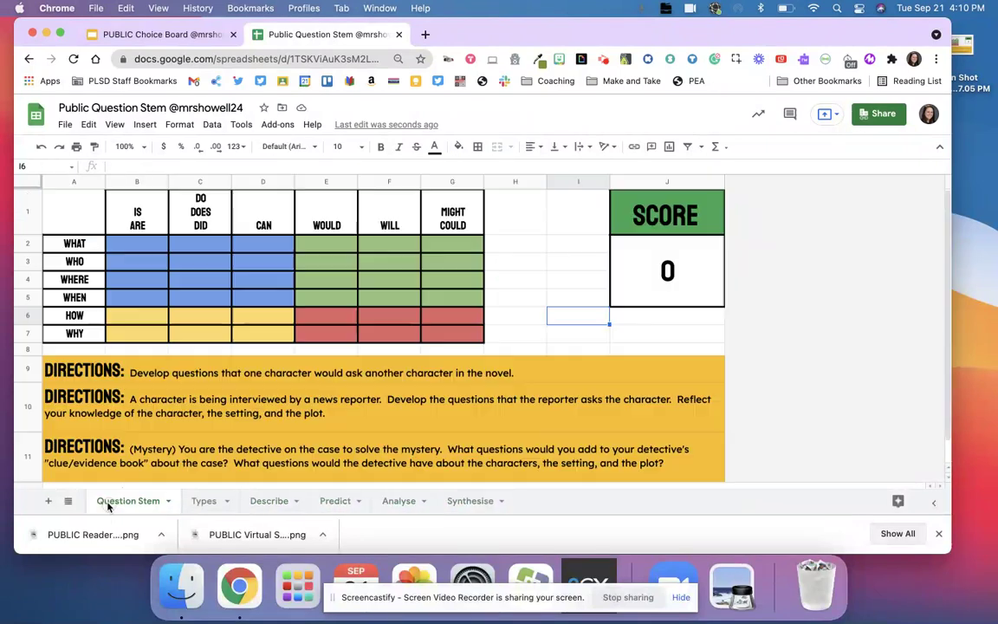